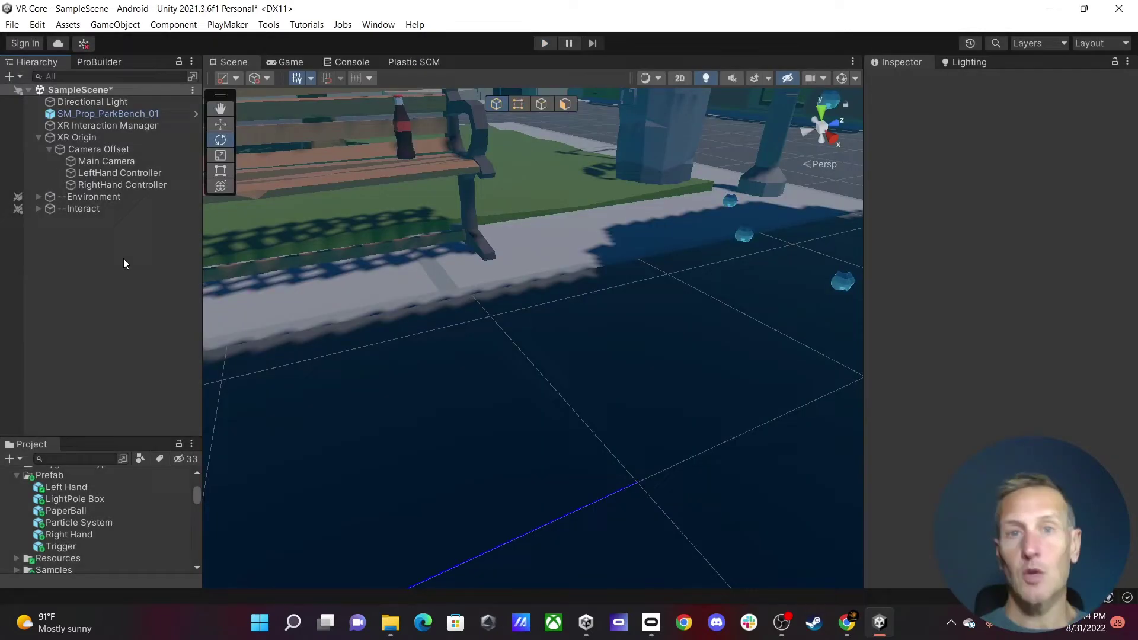
Step: Inspect the LeftHand Controller's components, then the RightHand Controller's, in the Inspector
{"action": "left_click", "coordinate": [112, 173]}
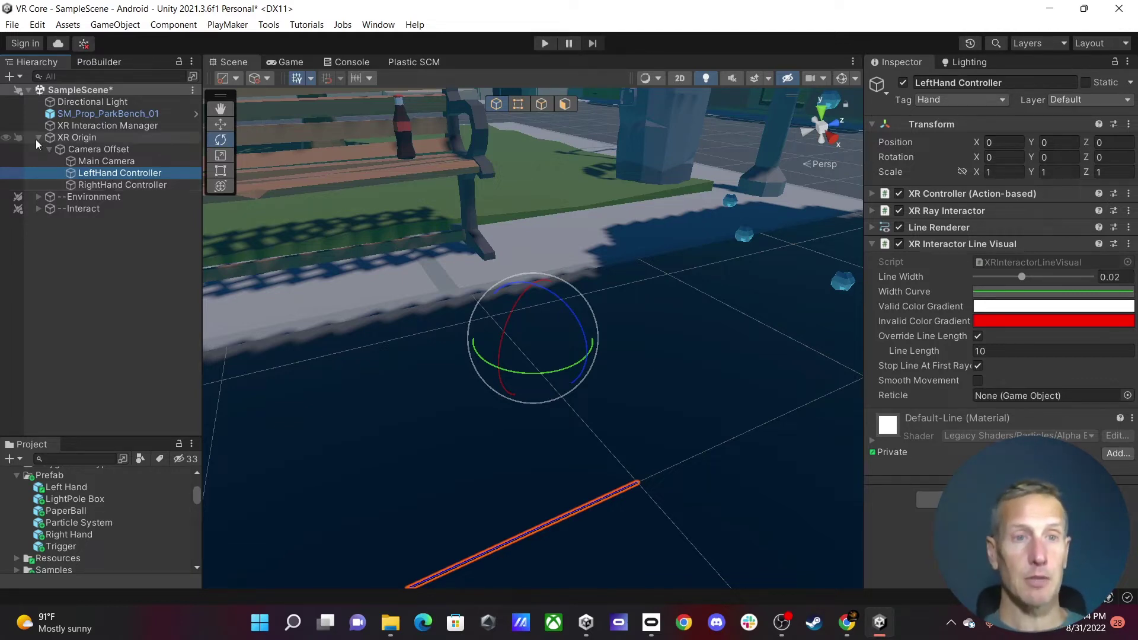
{"action": "left_click", "coordinate": [110, 185]}
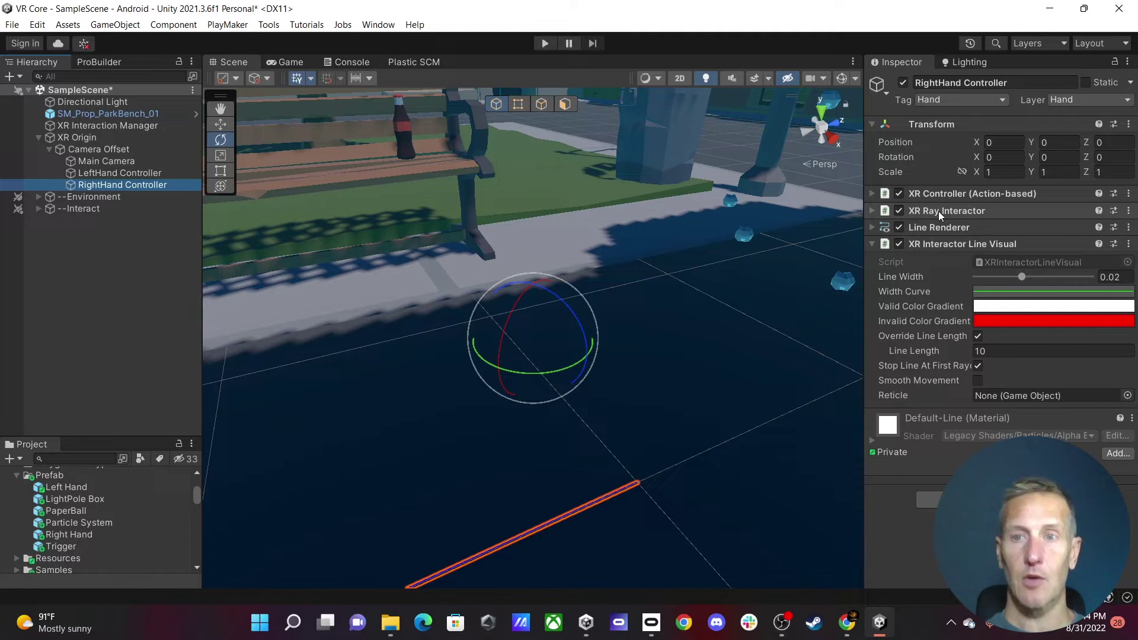
Step: Remove XR Interactor Line Visual, Line Renderer and XR Ray Interactor from the RightHand Controller
{"action": "right_click", "coordinate": [941, 243]}
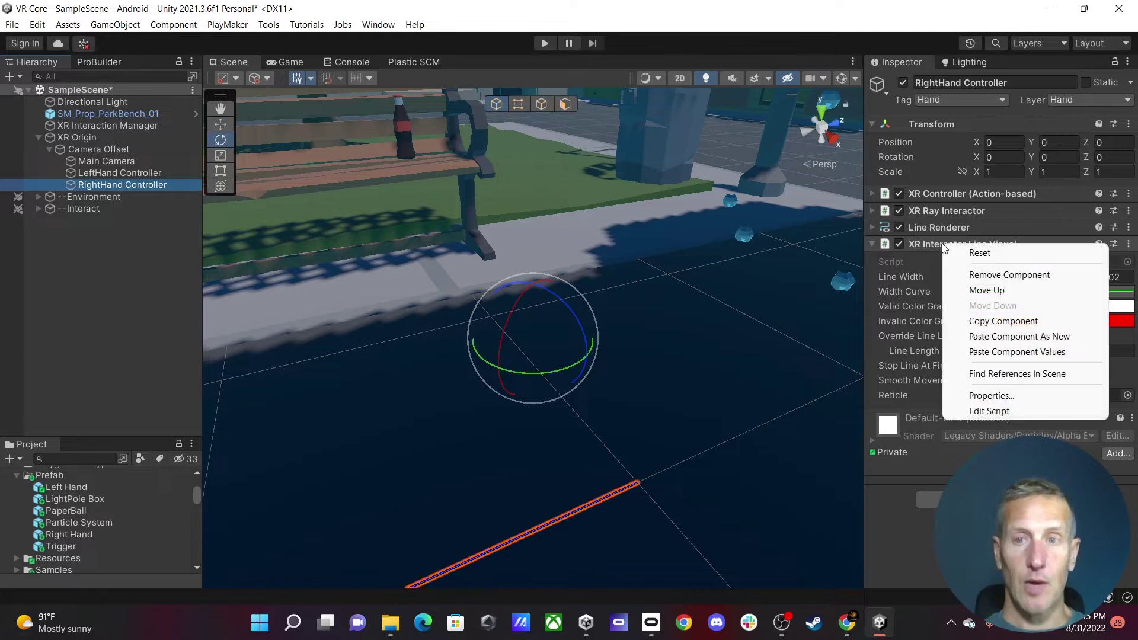
{"action": "left_click", "coordinate": [960, 276]}
{"action": "right_click", "coordinate": [940, 228]}
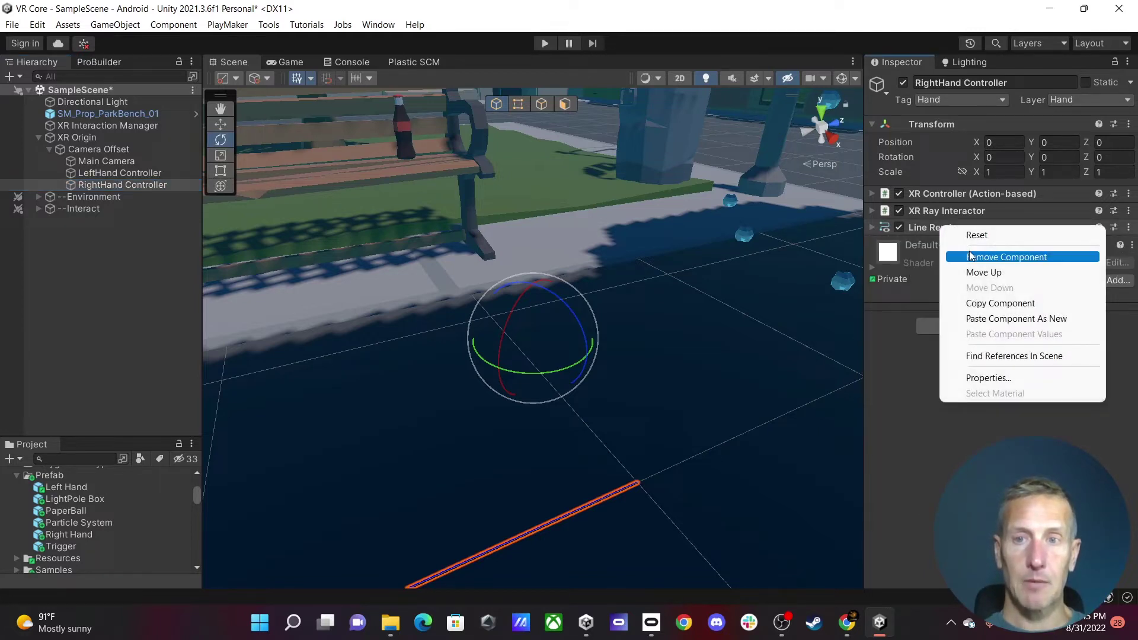
{"action": "left_click", "coordinate": [972, 257]}
{"action": "right_click", "coordinate": [928, 214]}
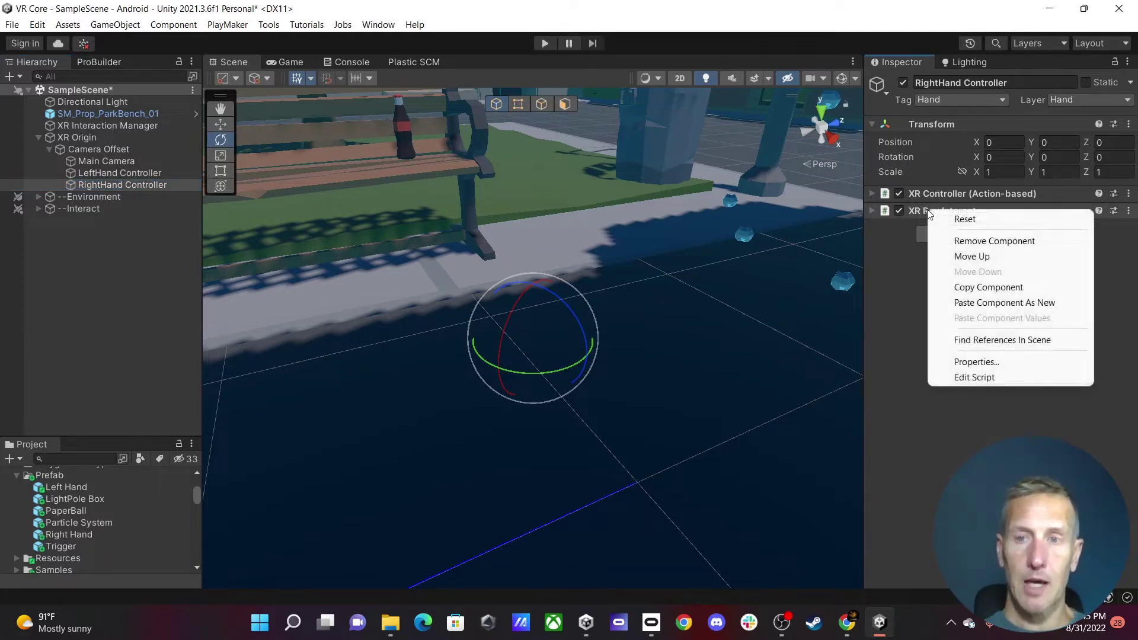
{"action": "left_click", "coordinate": [962, 242]}
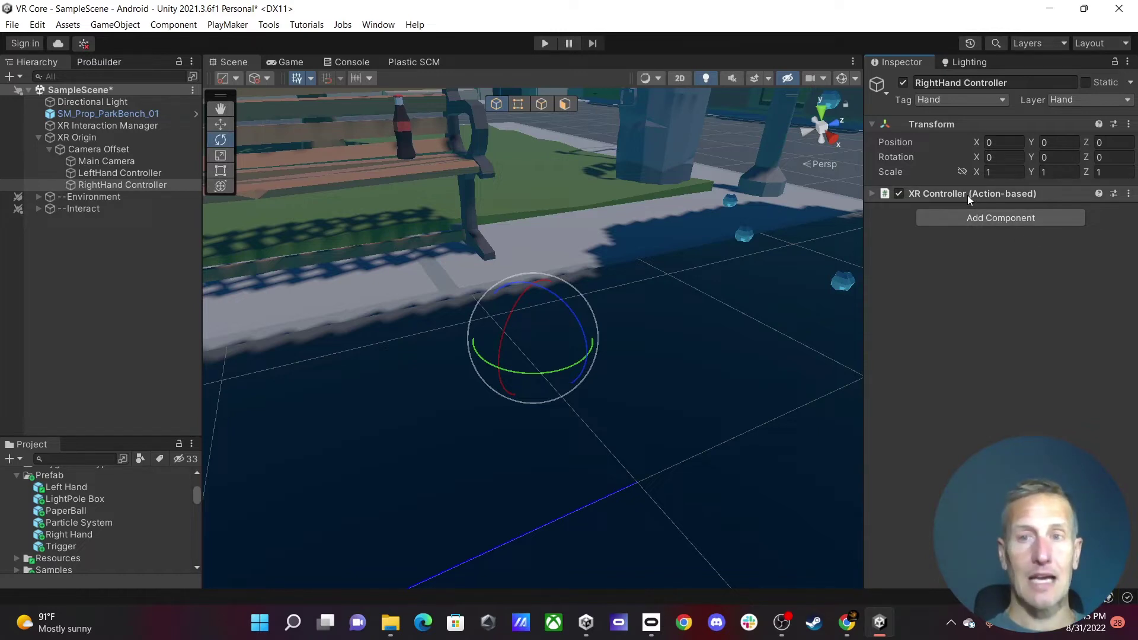
{"action": "left_click", "coordinate": [871, 194]}
{"action": "left_click", "coordinate": [871, 193]}
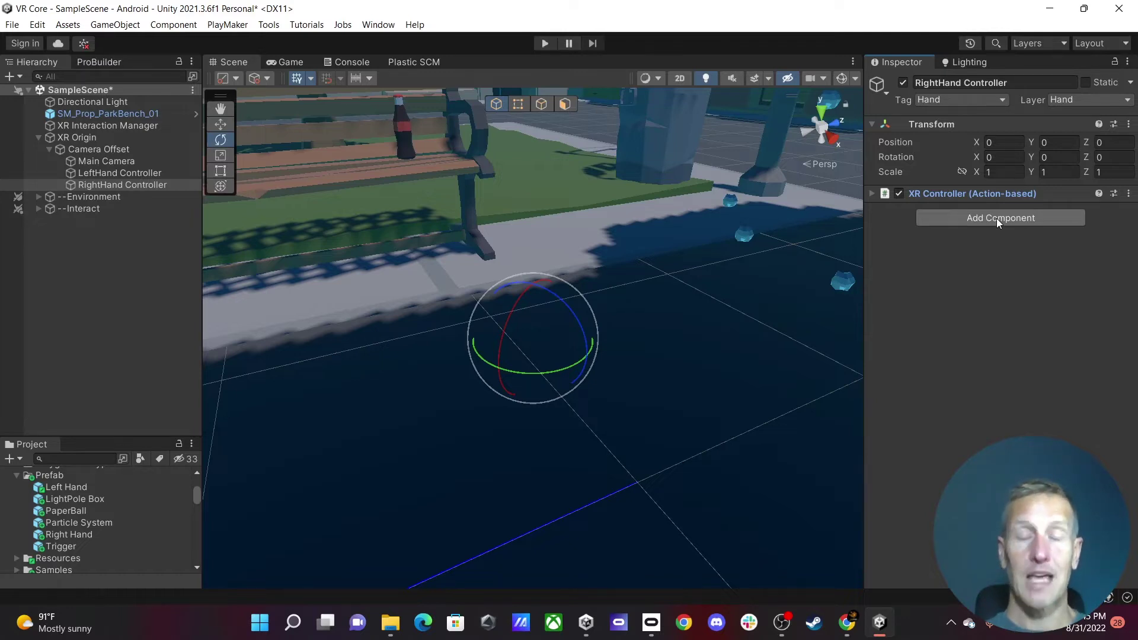
Step: Add an XR Direct Interactor component by searching 'xr di' in Add Component
{"action": "left_click", "coordinate": [997, 218]}
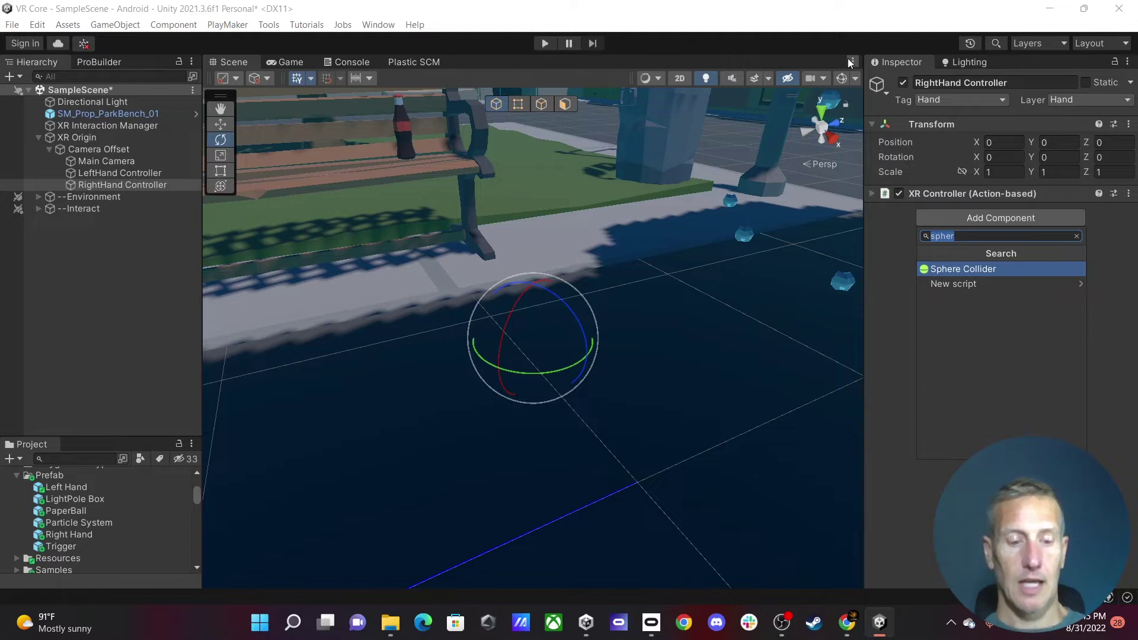
{"action": "type", "text": "xr di"}
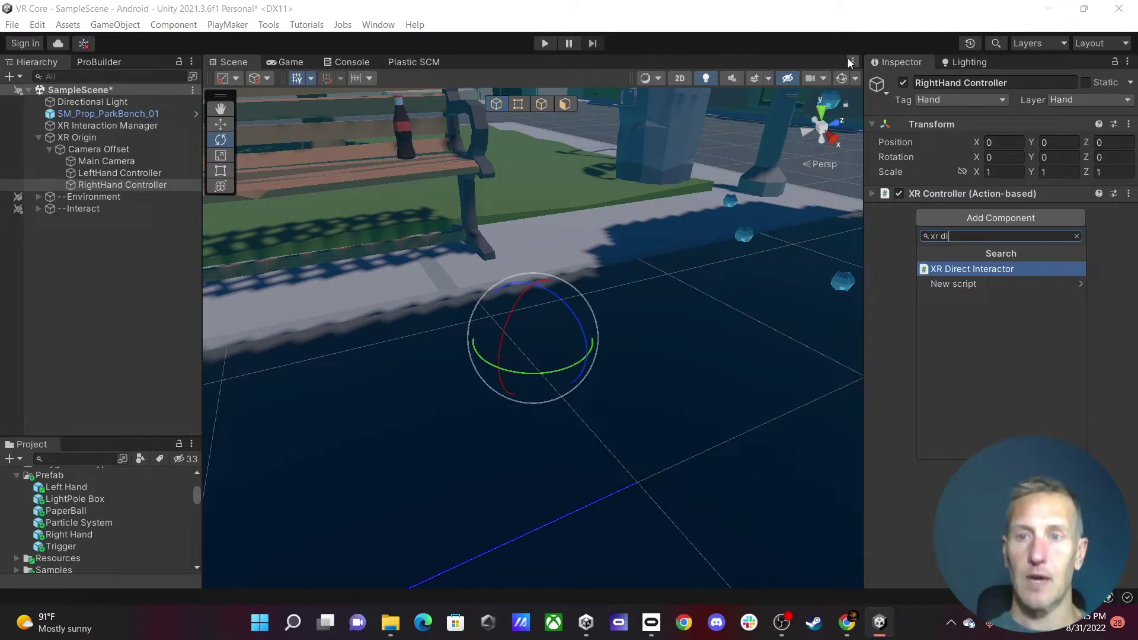
{"action": "left_click", "coordinate": [971, 268]}
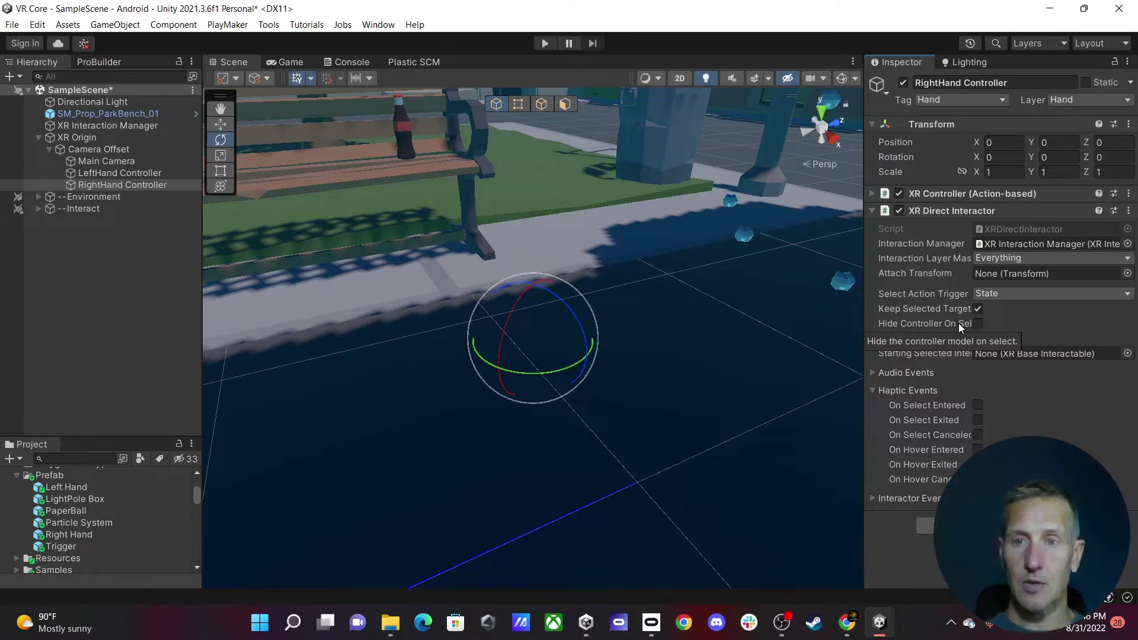
Step: Enable Hide Controller On Select and set the On Select Entered audio clip to click_003
{"action": "left_click", "coordinate": [977, 323]}
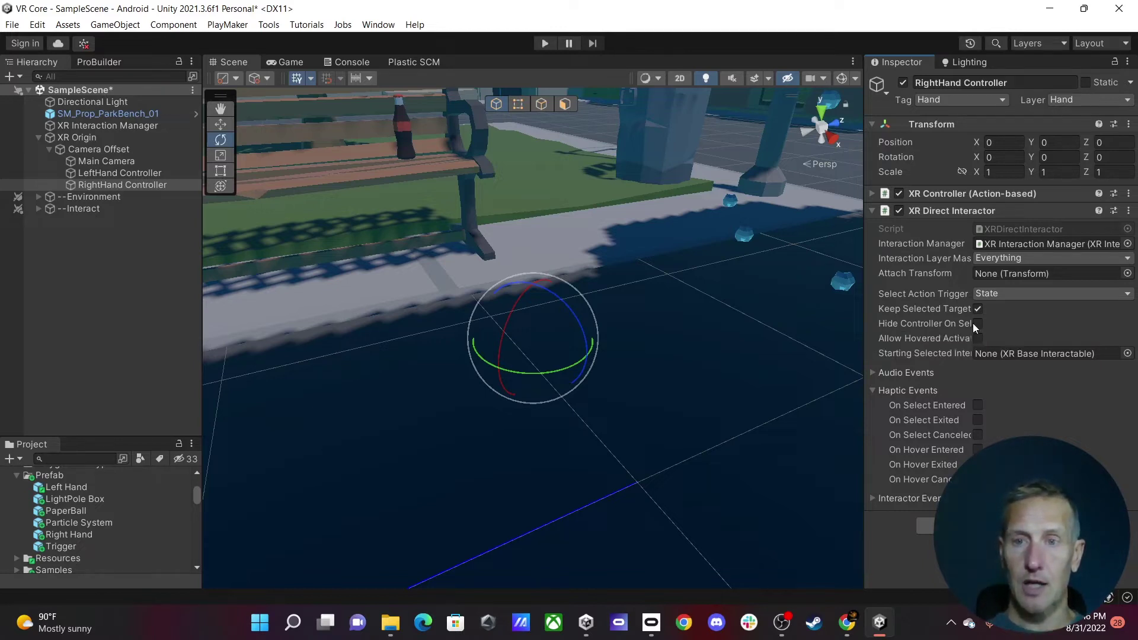
{"action": "left_click", "coordinate": [873, 374]}
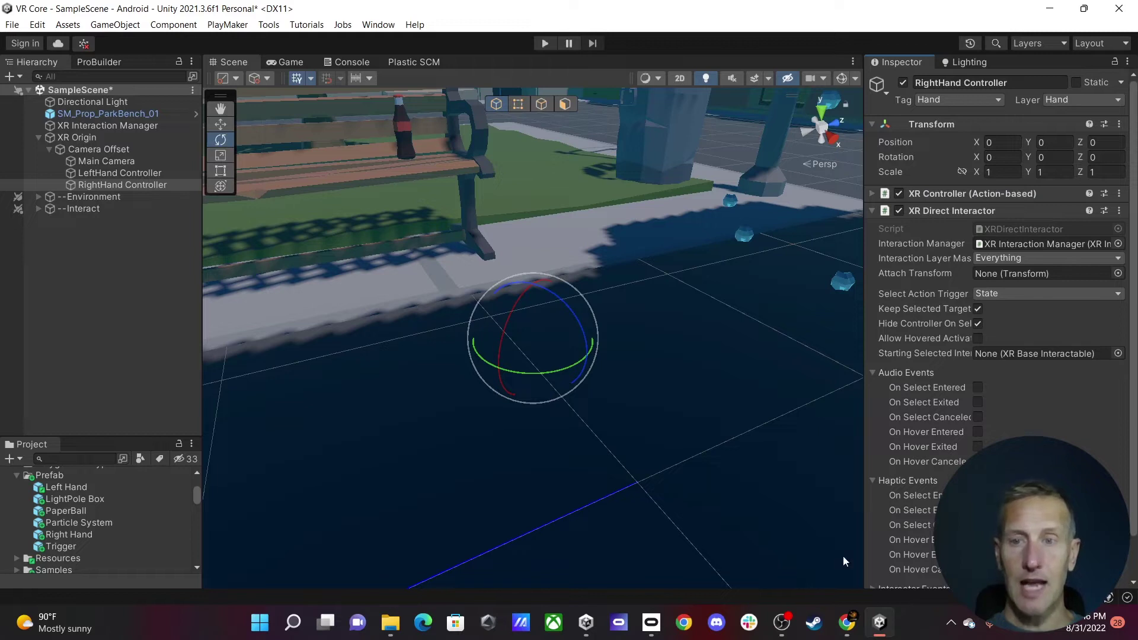
{"action": "left_click", "coordinate": [977, 387]}
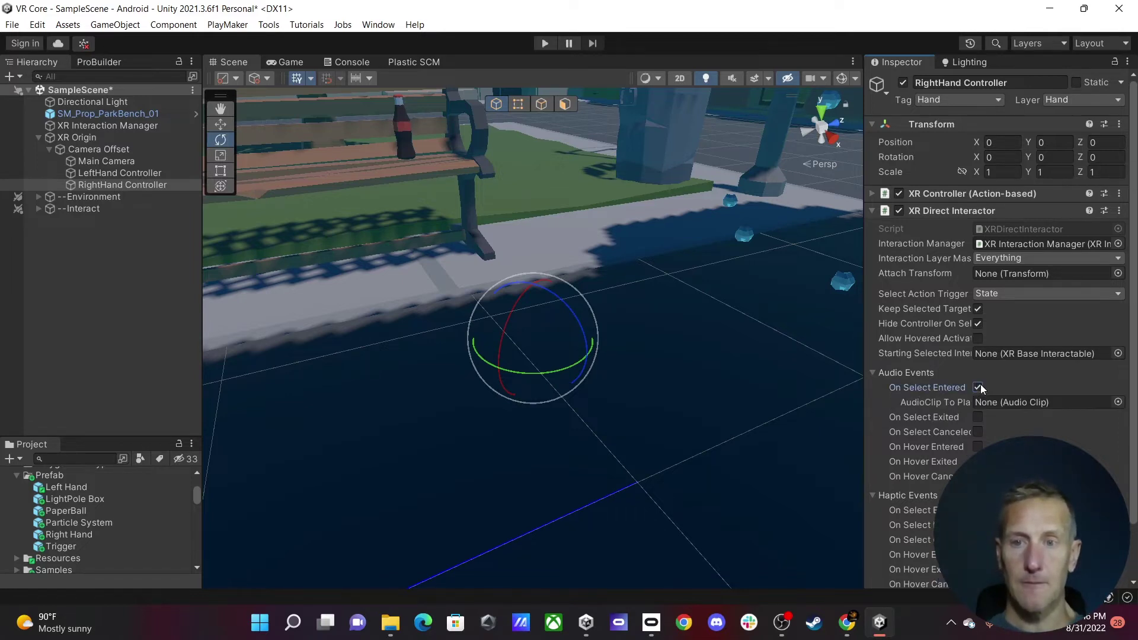
{"action": "left_click", "coordinate": [1117, 402]}
{"action": "left_click", "coordinate": [330, 360]}
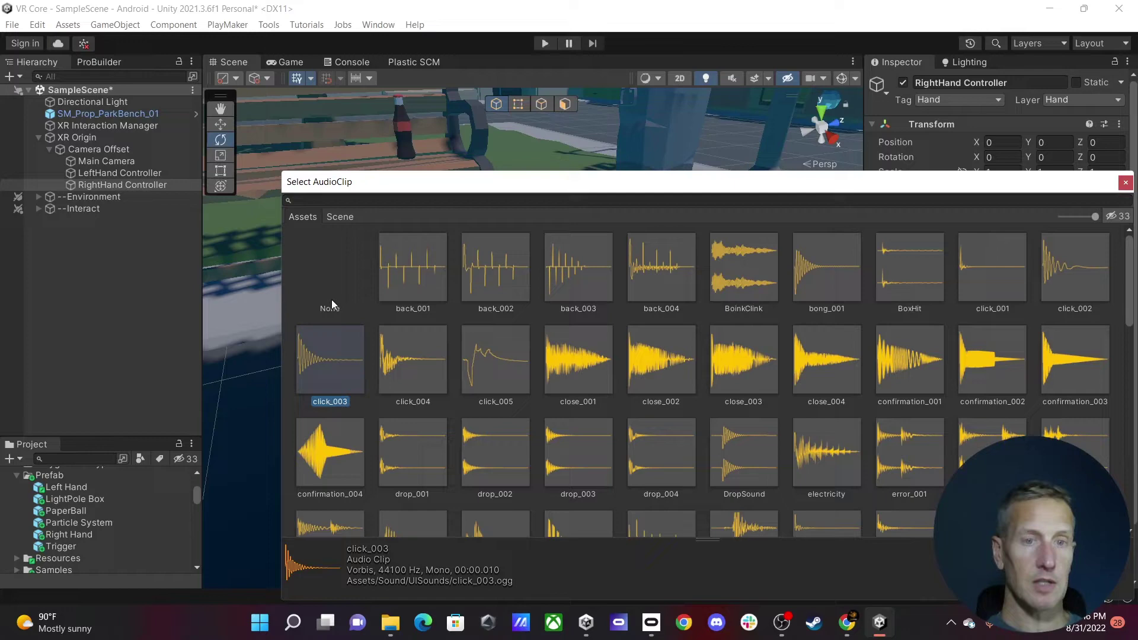
{"action": "left_click", "coordinate": [1124, 183]}
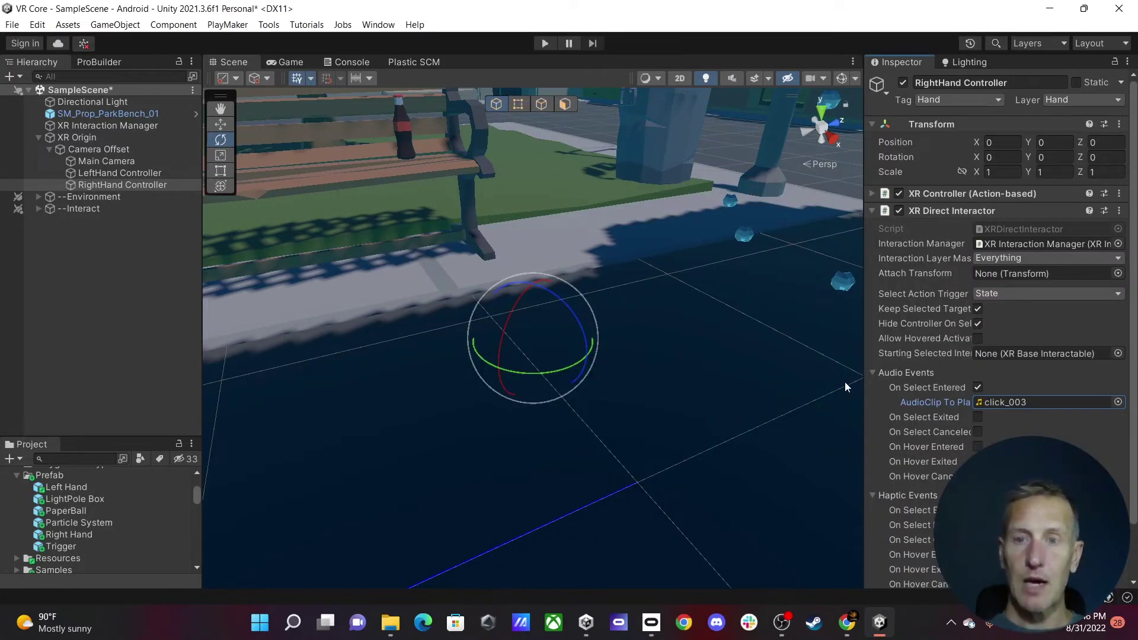
{"action": "left_click", "coordinate": [874, 373]}
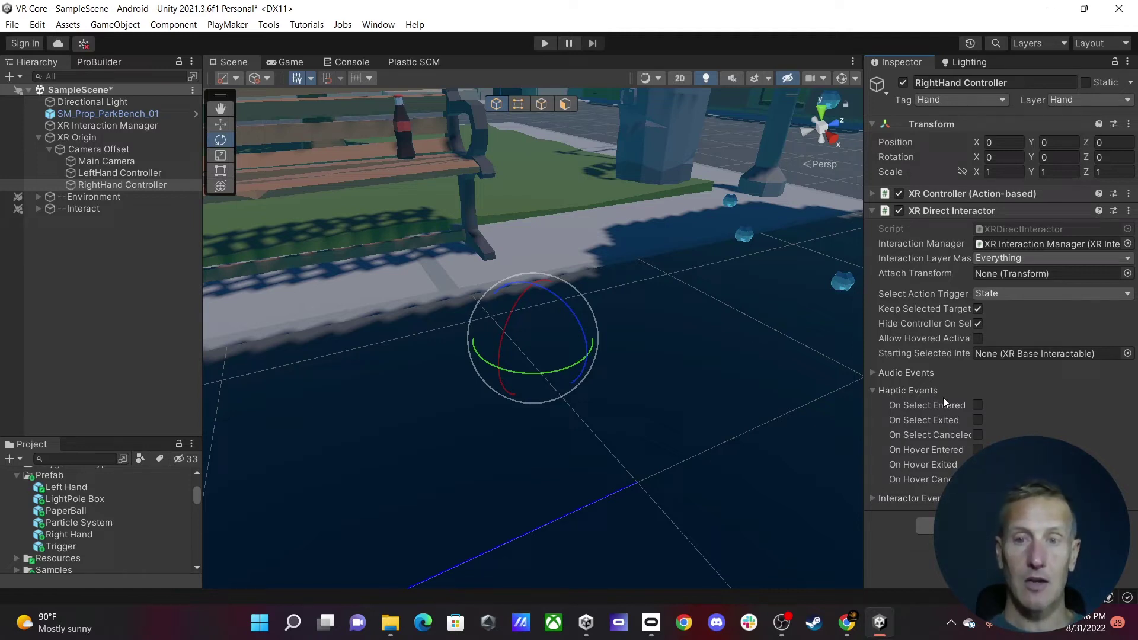
Step: Enable the On Select Entered haptic event with intensity 0.2 and duration 0.2
{"action": "left_click", "coordinate": [976, 405]}
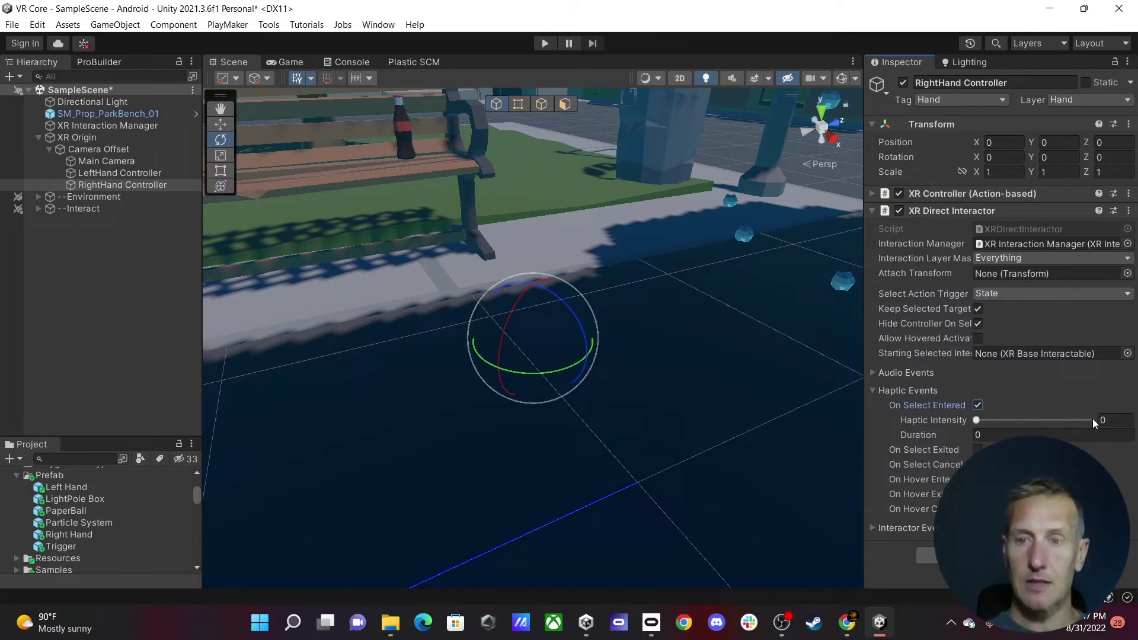
{"action": "left_click", "coordinate": [1117, 419]}
{"action": "type", "text": "."}
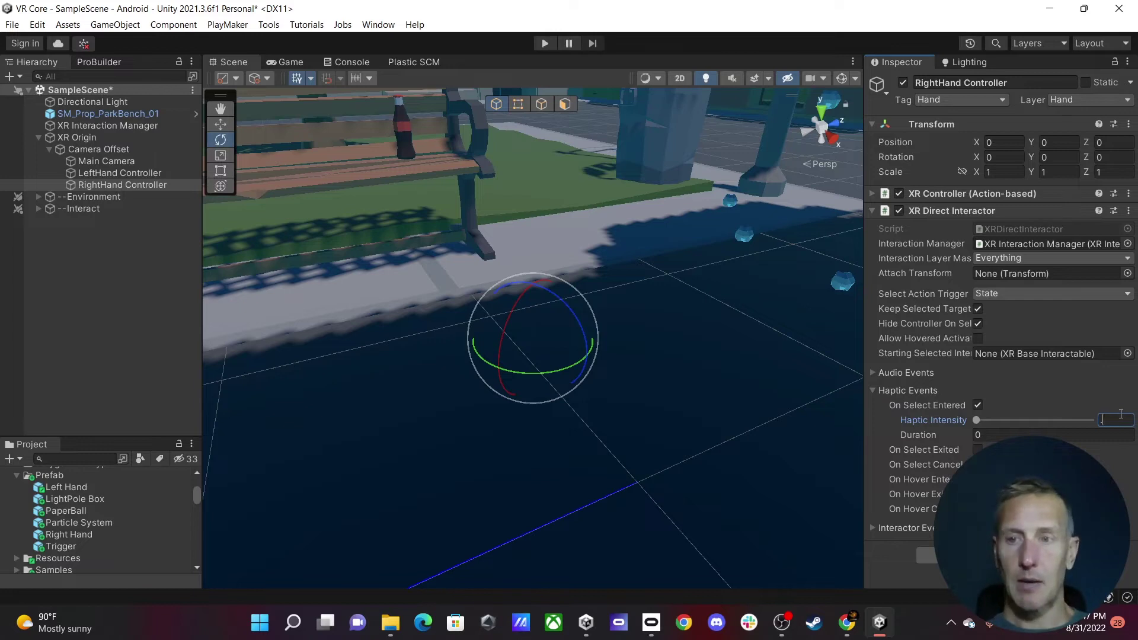
{"action": "type", "text": "2"}
{"action": "key", "text": "Tab"}
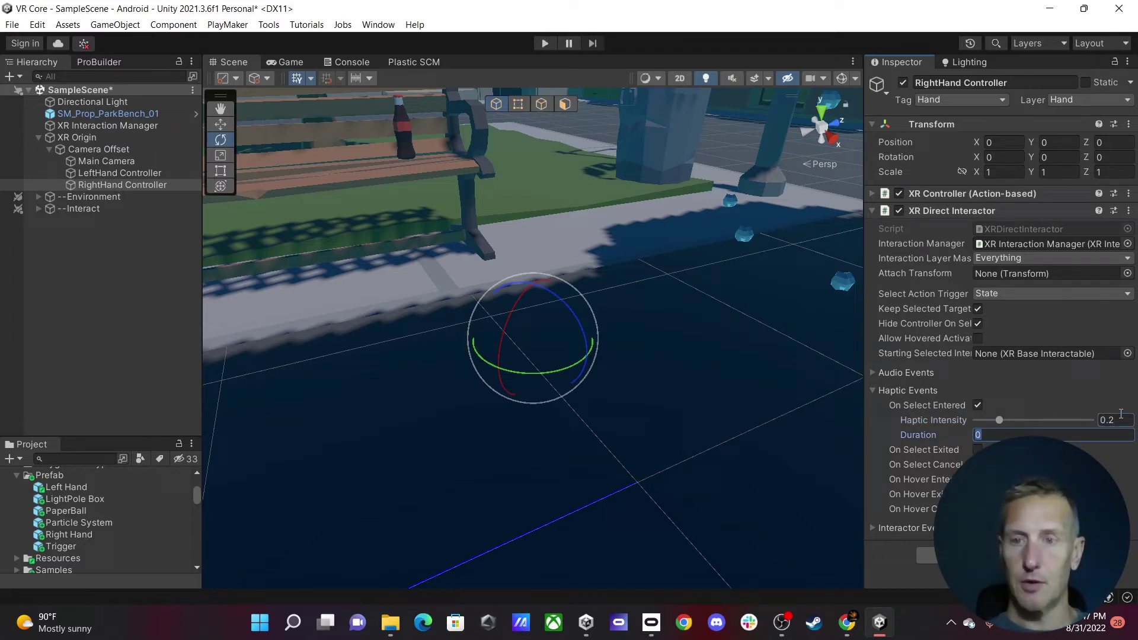
{"action": "type", "text": ".2"}
{"action": "key", "text": "Tab"}
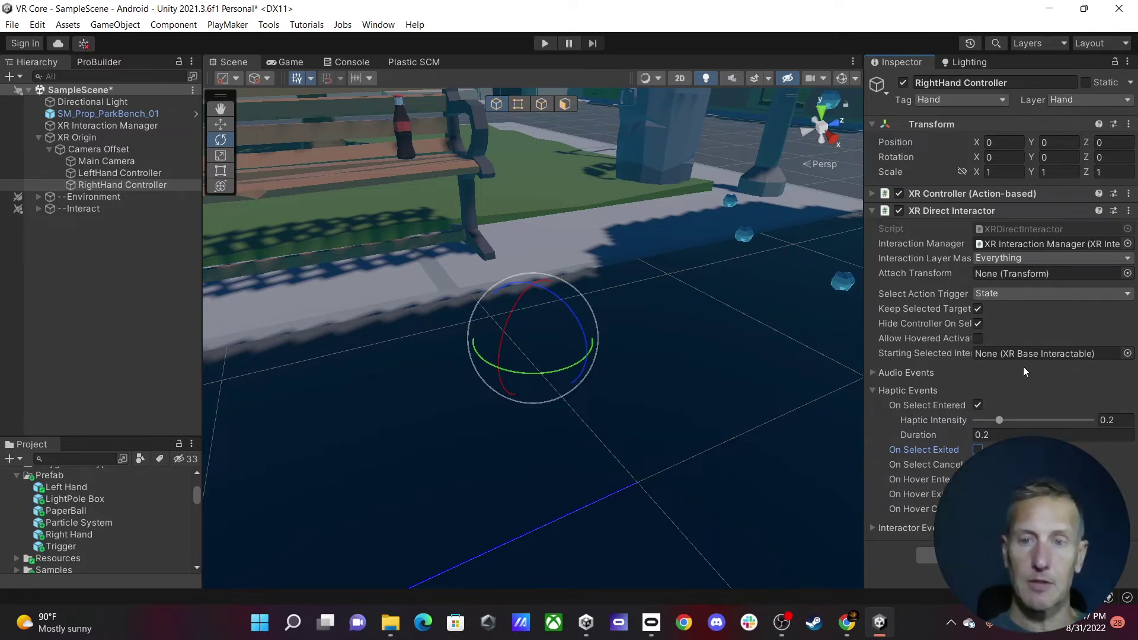
{"action": "left_click", "coordinate": [869, 389]}
{"action": "left_click", "coordinate": [870, 389]}
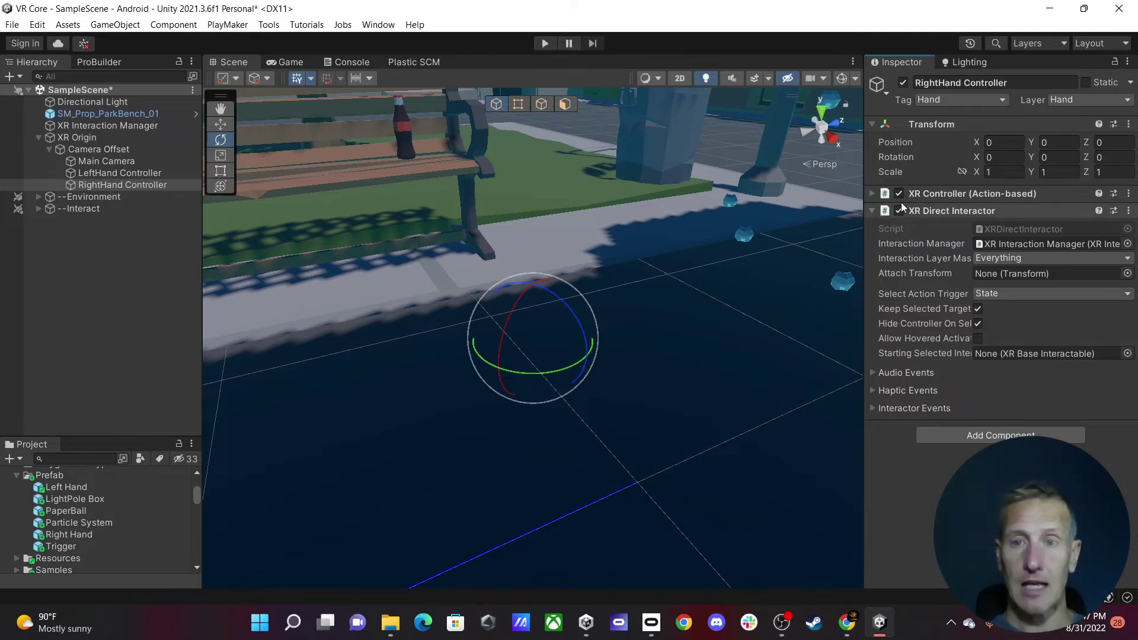
Step: Add a Sphere Collider and shrink its radius to a small hand-sized sphere
{"action": "left_click", "coordinate": [992, 436]}
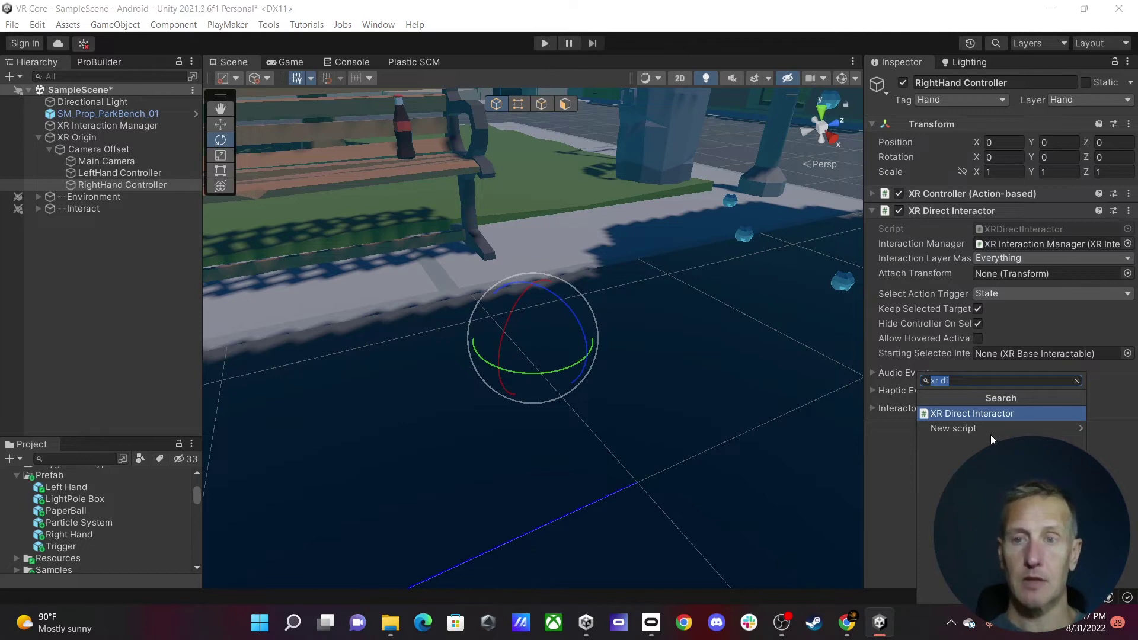
{"action": "type", "text": "sphere"}
{"action": "key", "text": "Return"}
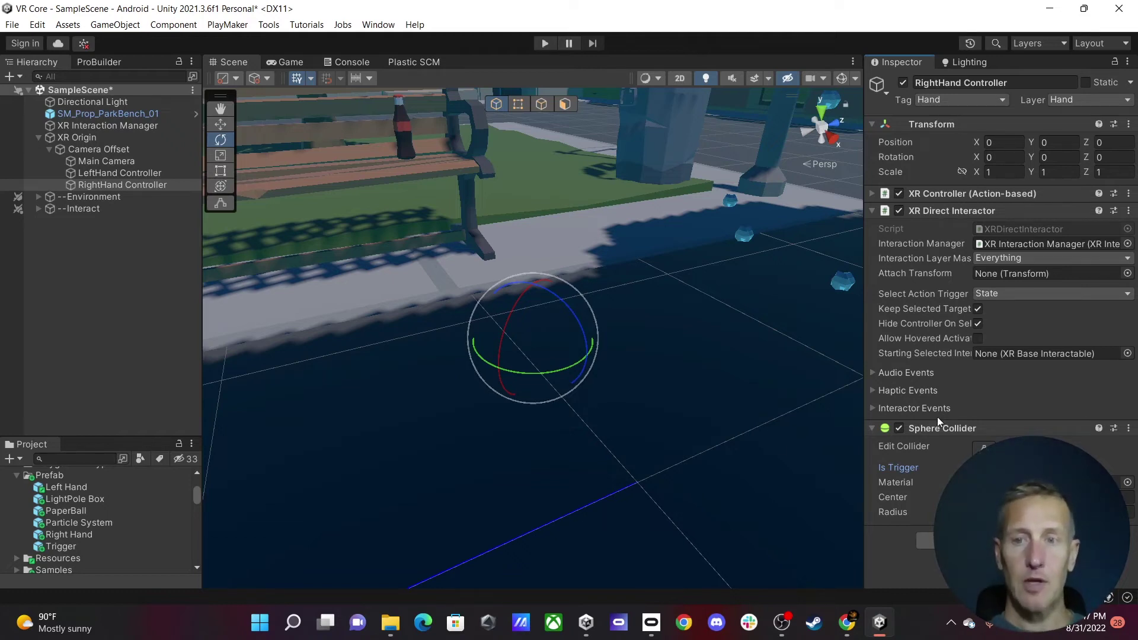
{"action": "left_click", "coordinate": [978, 448]}
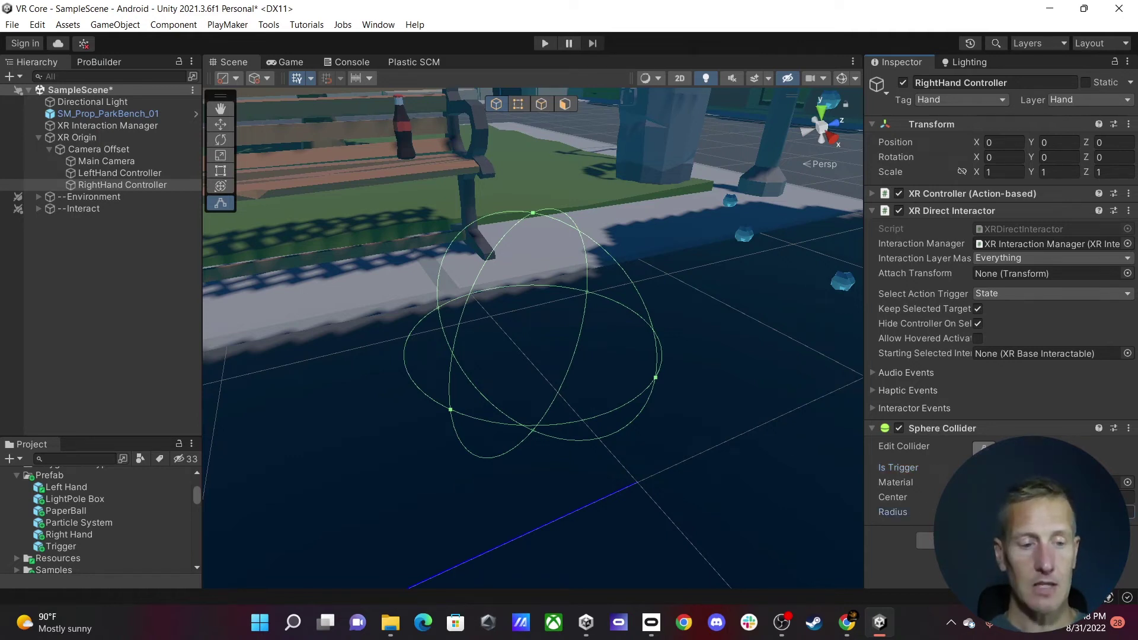
{"action": "left_click_drag", "start_coordinate": [893, 512], "coordinate": [870, 511]}
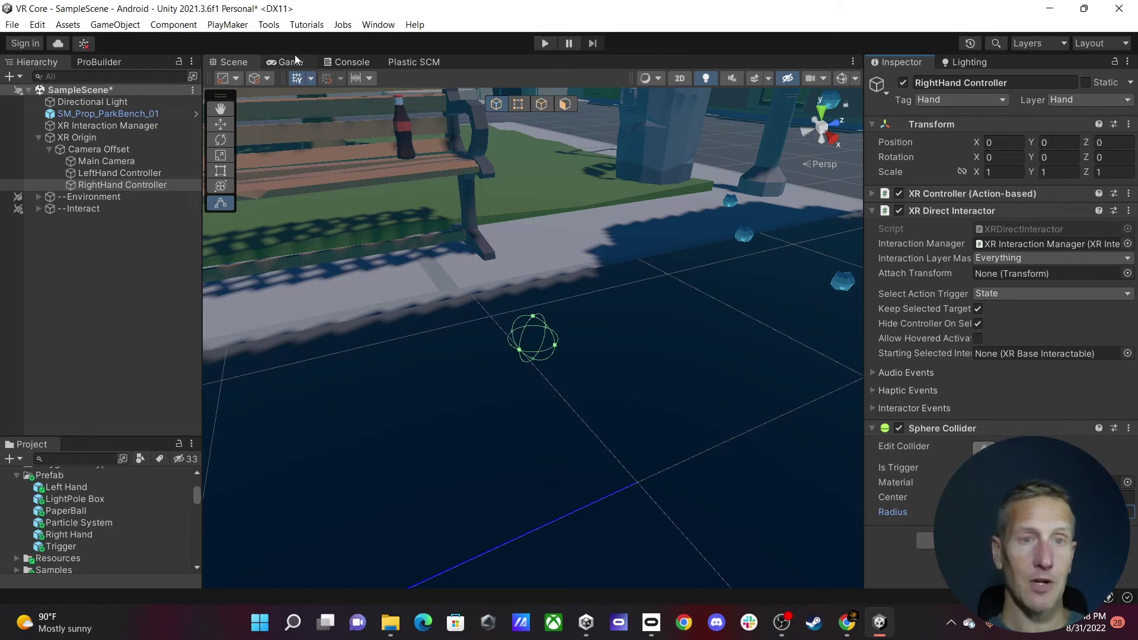
Step: Enter Play mode to test the right-hand direct interactor with the VR headset
{"action": "left_click", "coordinate": [545, 42]}
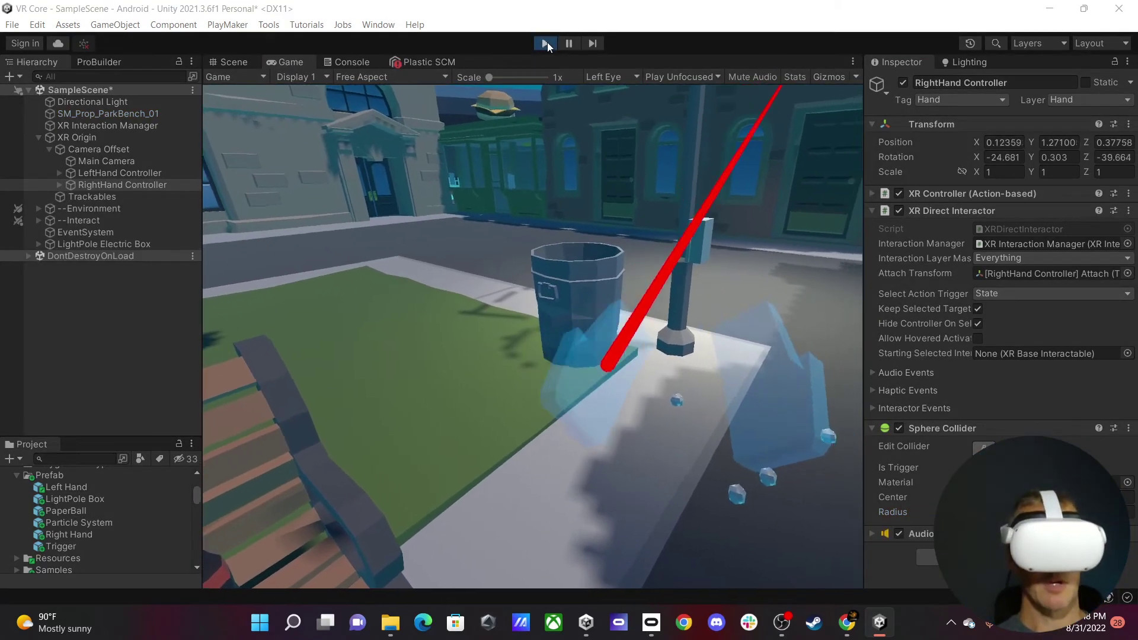